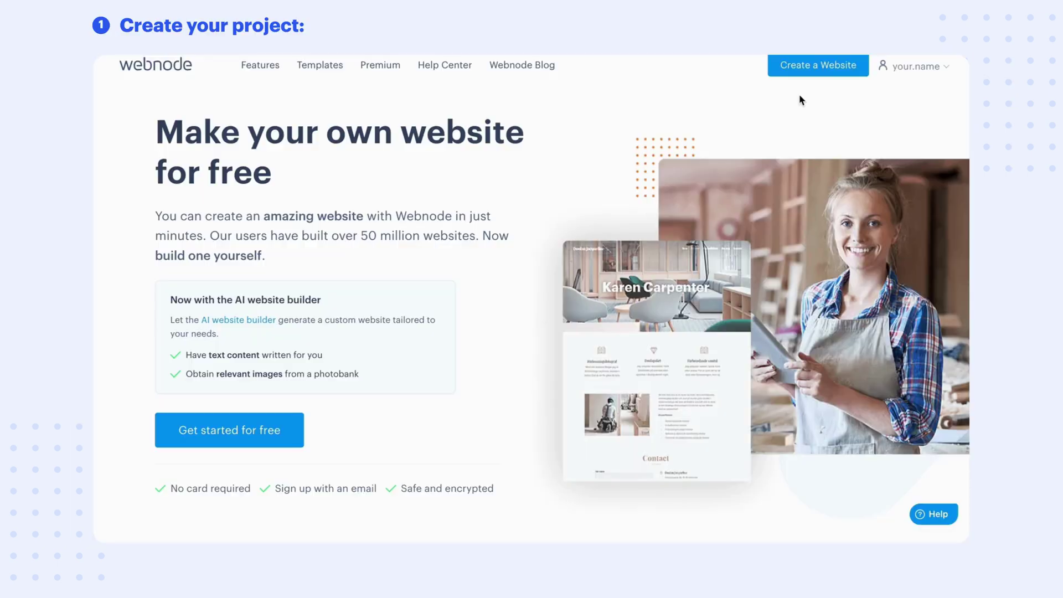
Step: Create a new Webnode website named 'sportphotograph', choosing the Website type built with AI help
click(798, 70)
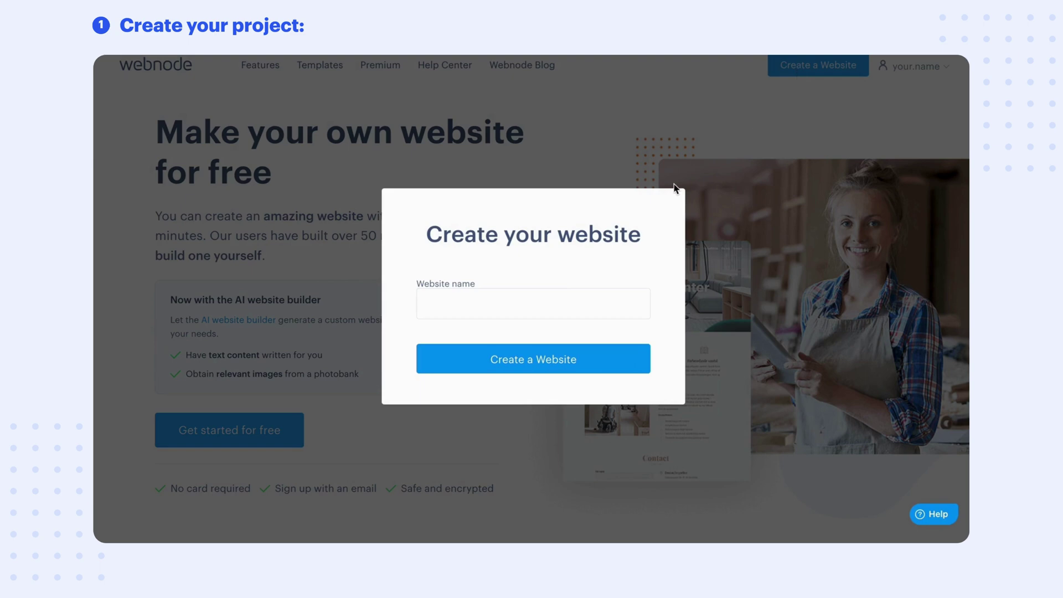
click(571, 306)
text(sportphotography)
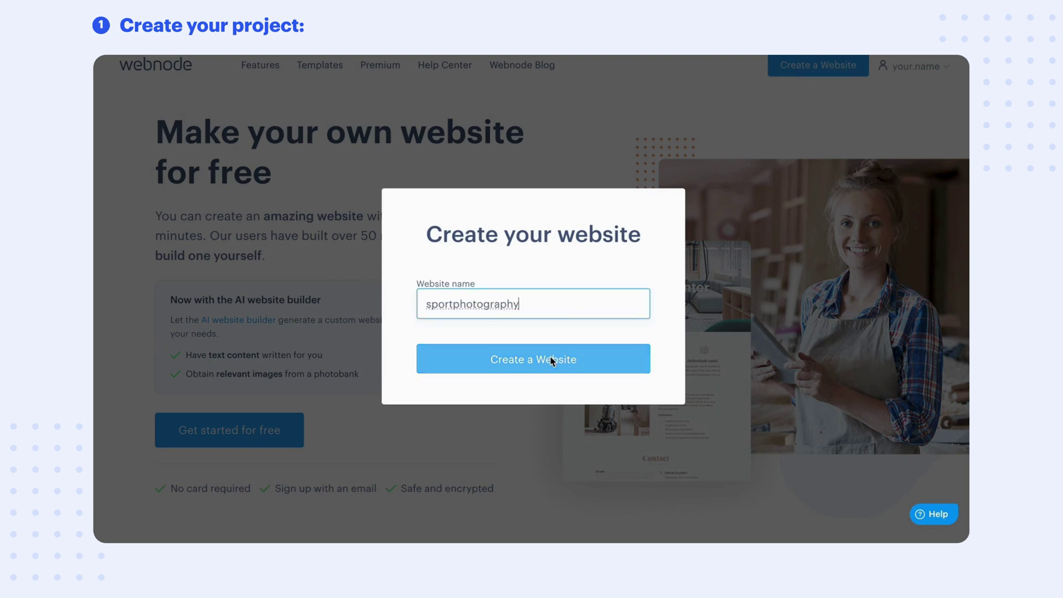
click(551, 357)
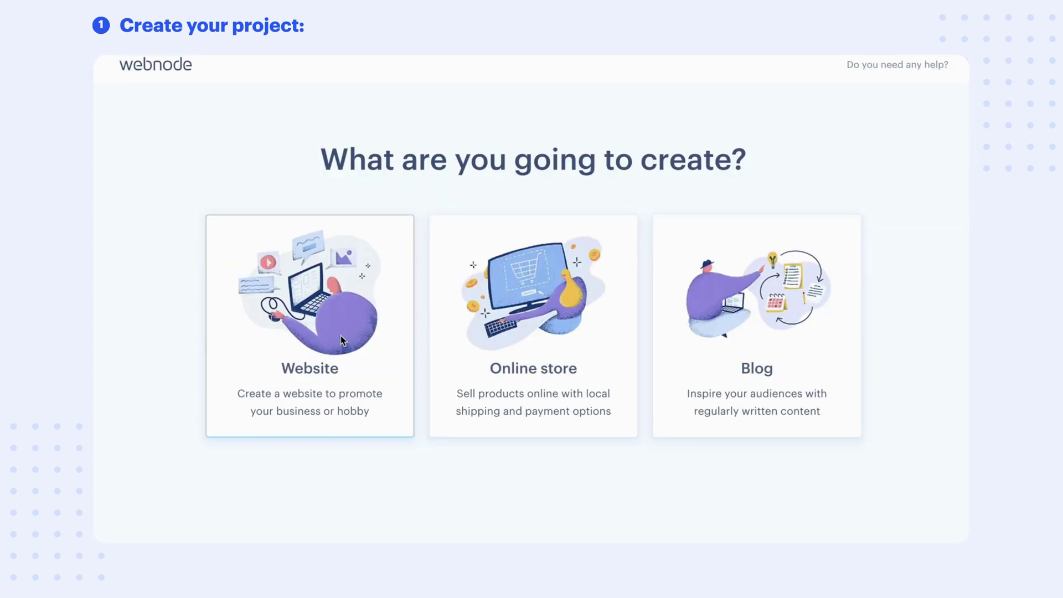
click(340, 336)
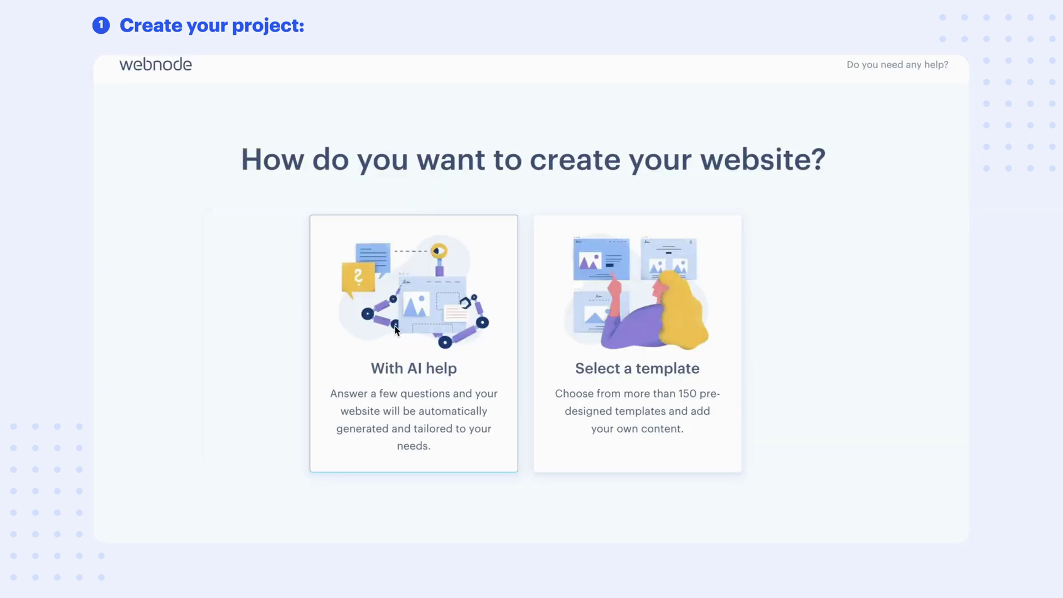
click(395, 329)
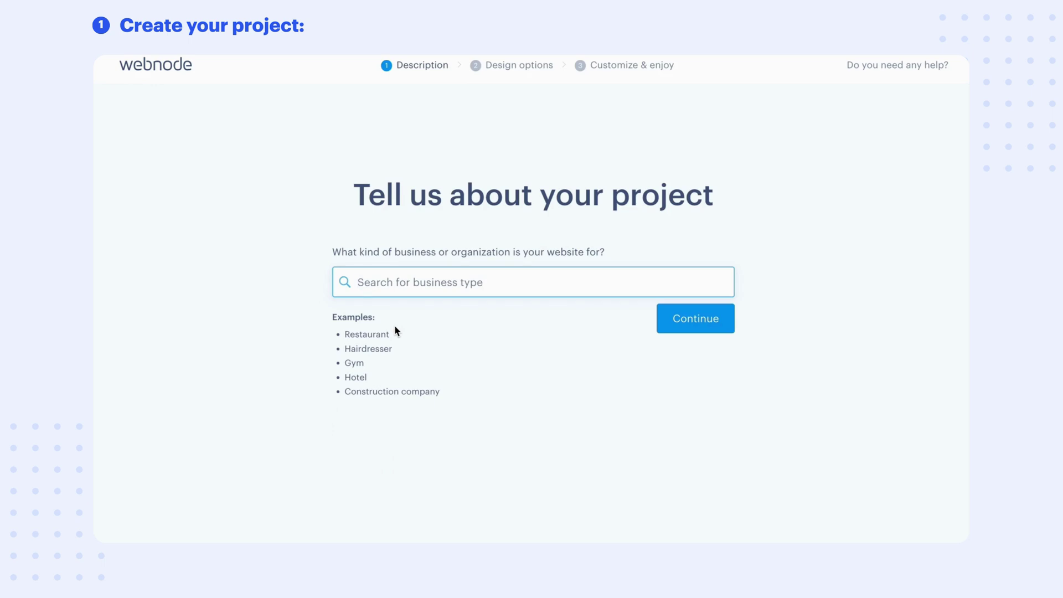
text(photo)
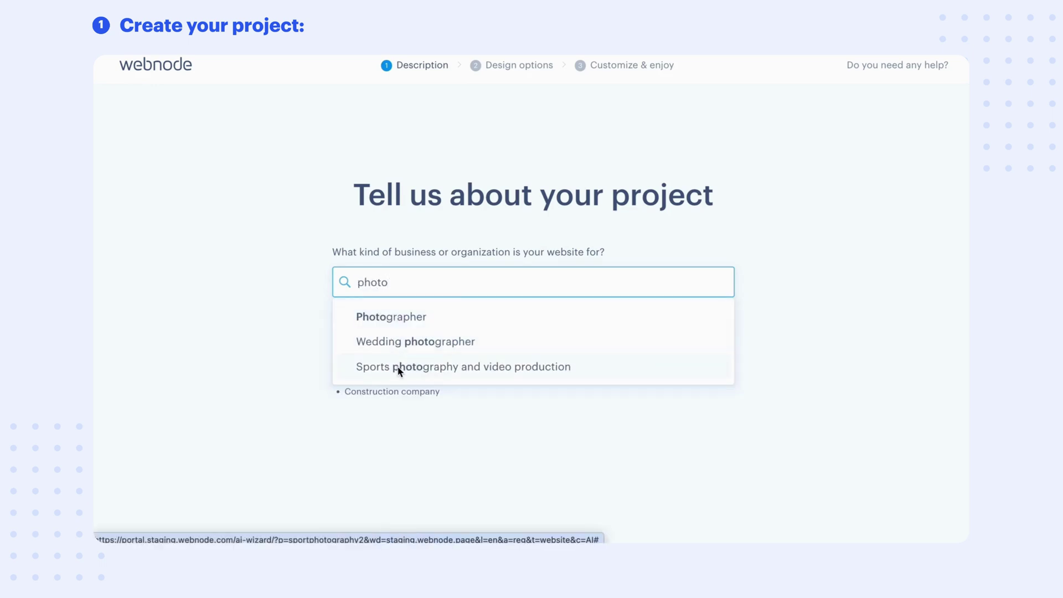
Step: Submit sports photography and video production, indoor/outdoor specialization and New York, then generate designs
click(398, 368)
click(679, 328)
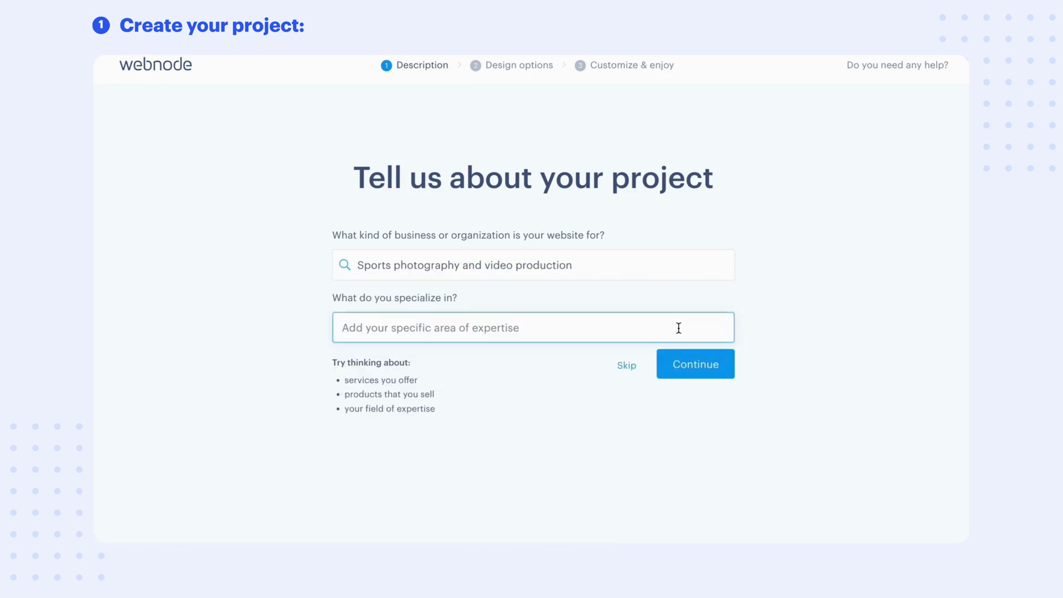
text(indoor and outdoor sports p)
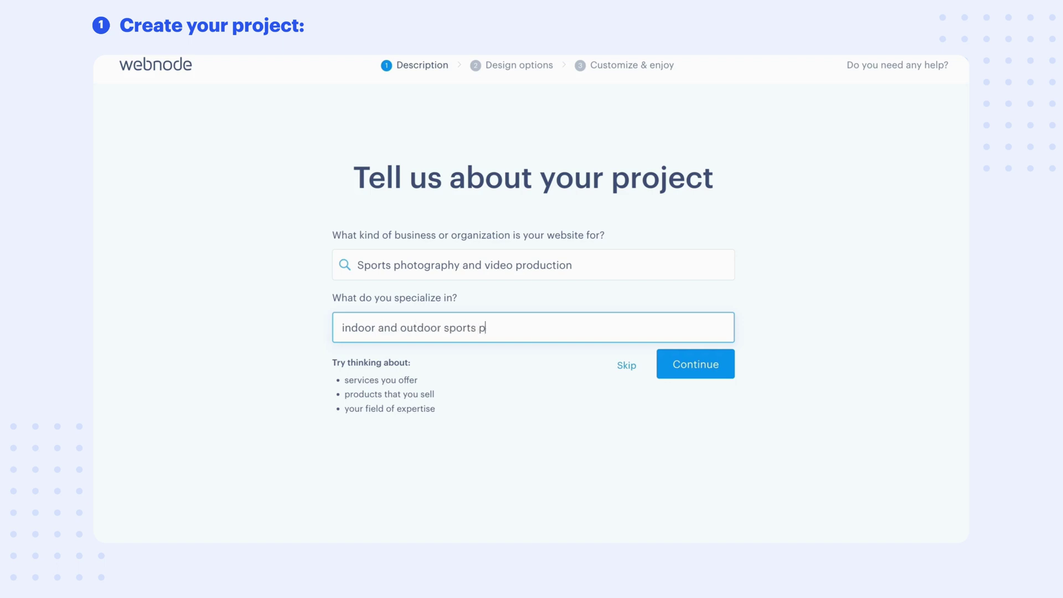
click(689, 365)
text(New York)
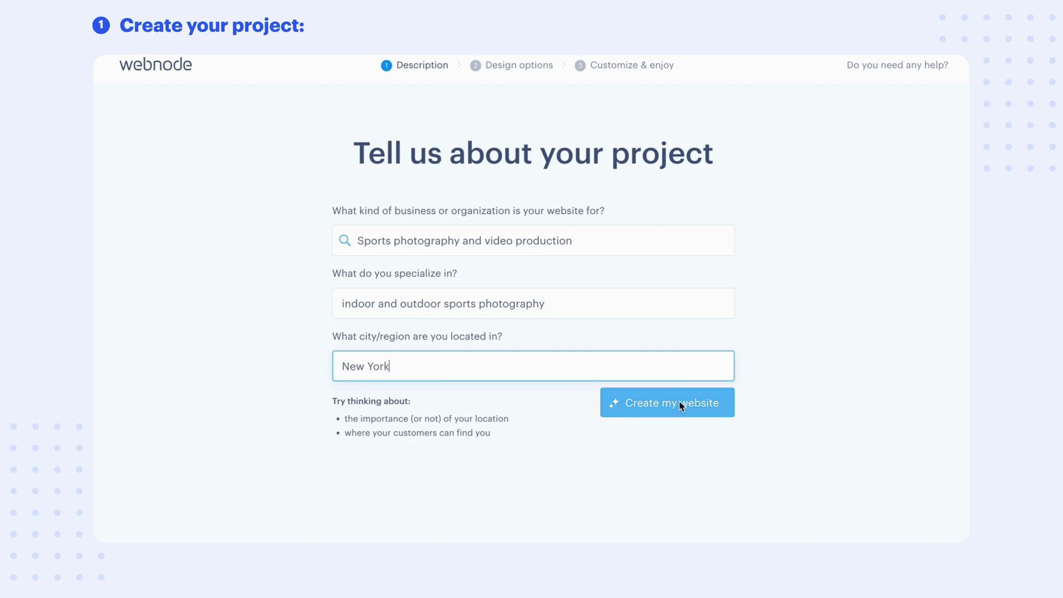
click(678, 407)
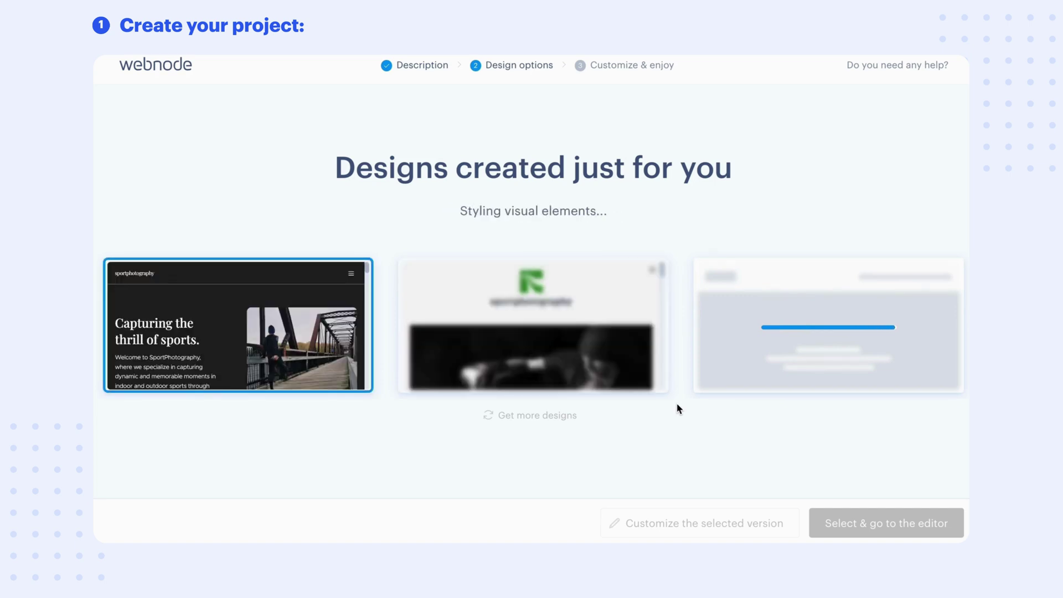
scroll(293, 307, down, 2)
scroll(292, 303, down, 3)
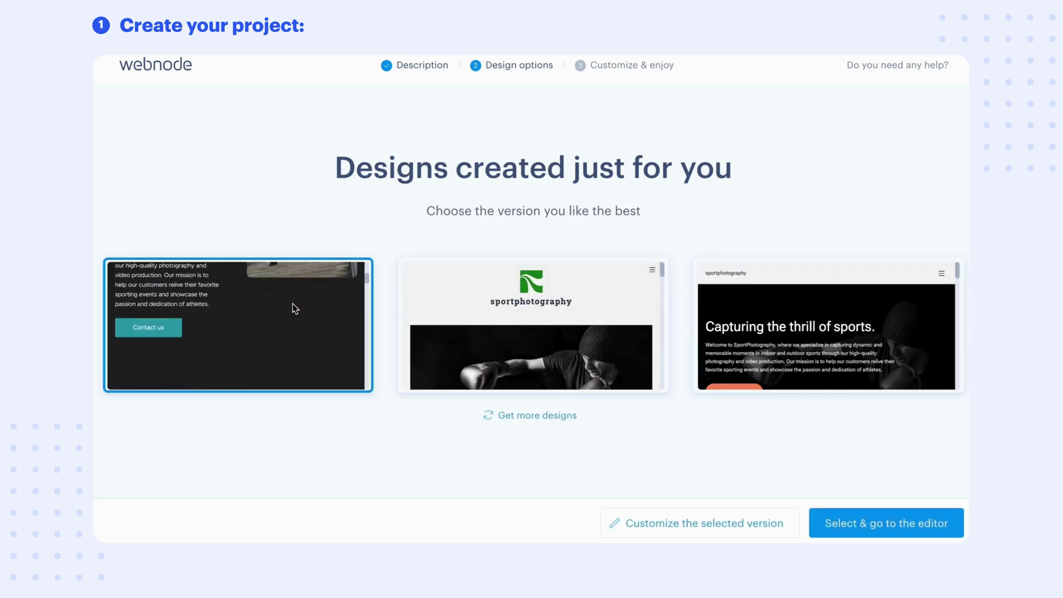
scroll(292, 303, down, 2)
scroll(293, 304, down, 2)
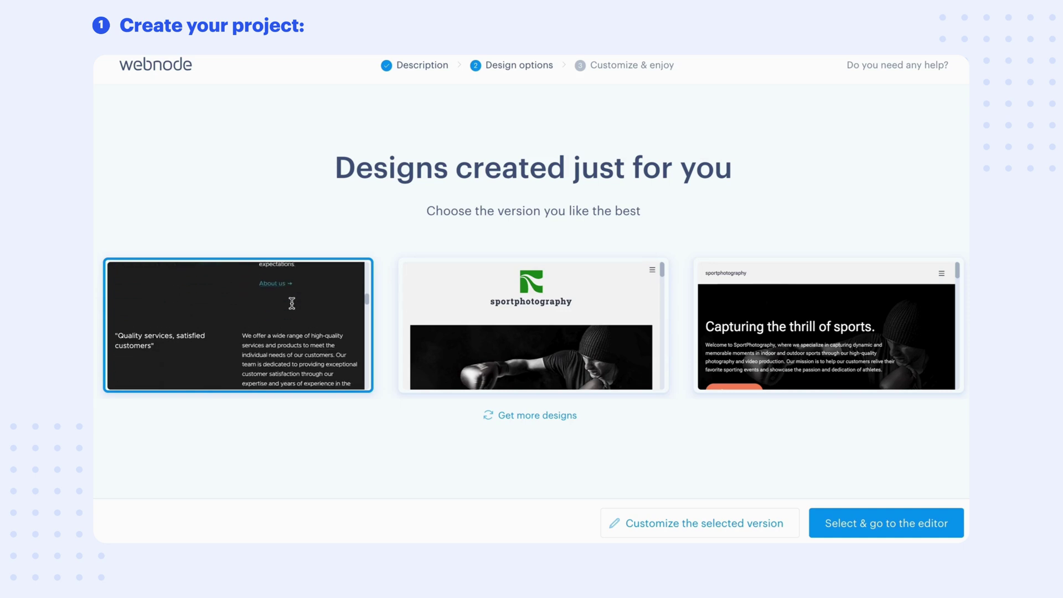
scroll(293, 304, down, 2)
scroll(293, 304, down, 2)
scroll(292, 306, down, 2)
scroll(292, 306, down, 2)
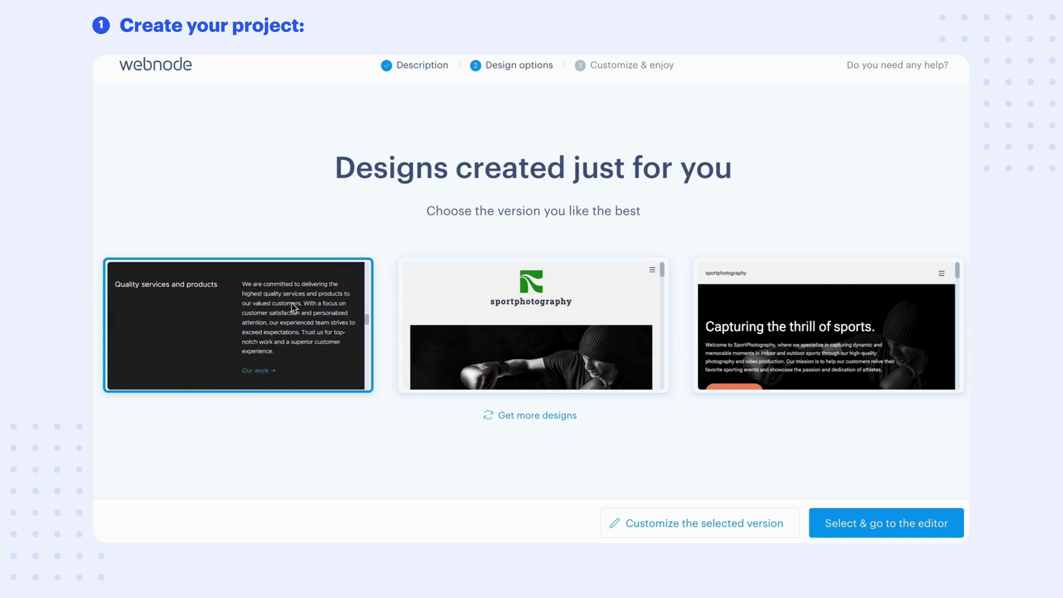
Step: Load a fresh batch of designs and pick the bridge-photo version for customizing
click(547, 417)
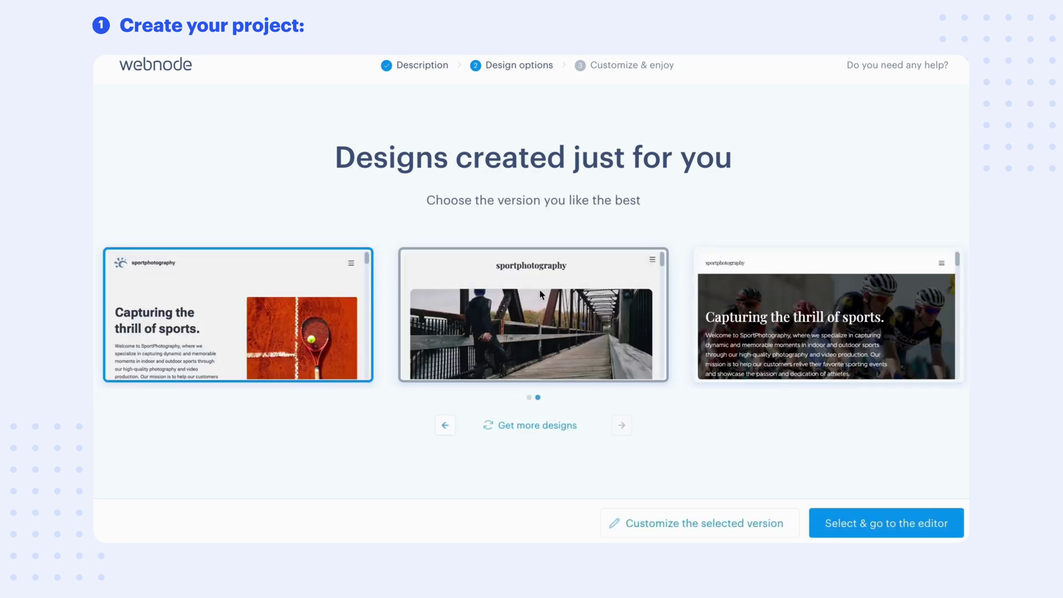
scroll(540, 294, down, 2)
scroll(540, 294, down, 2)
scroll(540, 295, down, 2)
scroll(539, 290, down, 2)
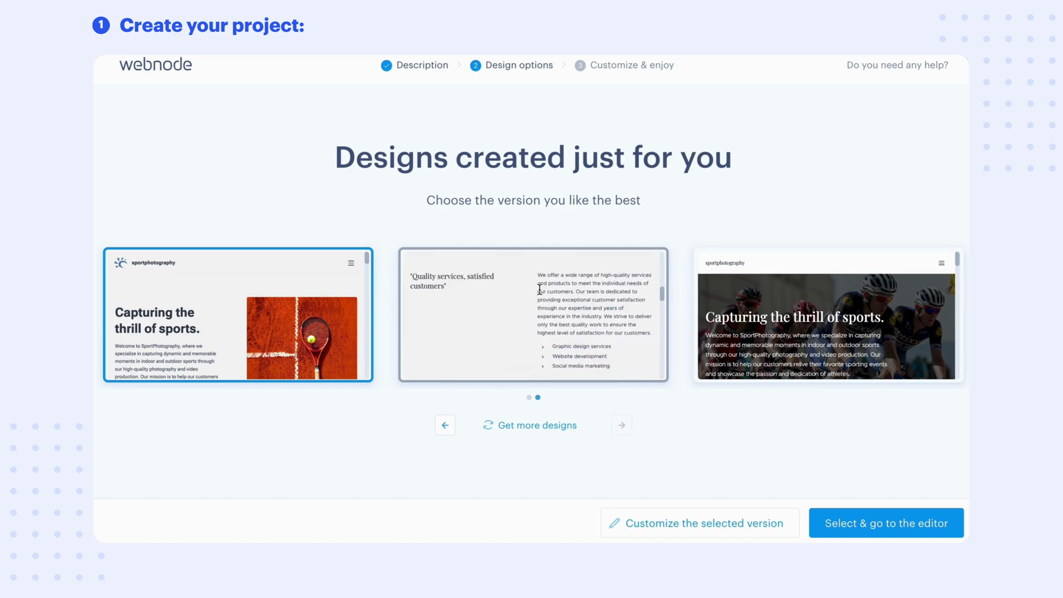
scroll(539, 290, down, 2)
scroll(539, 292, down, 2)
scroll(541, 299, down, 2)
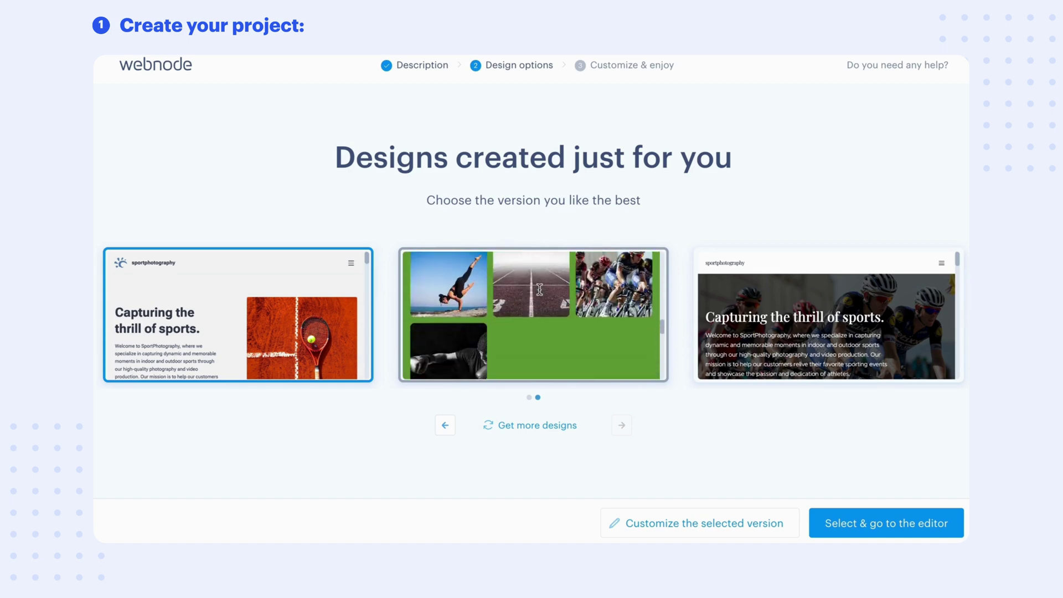
click(546, 351)
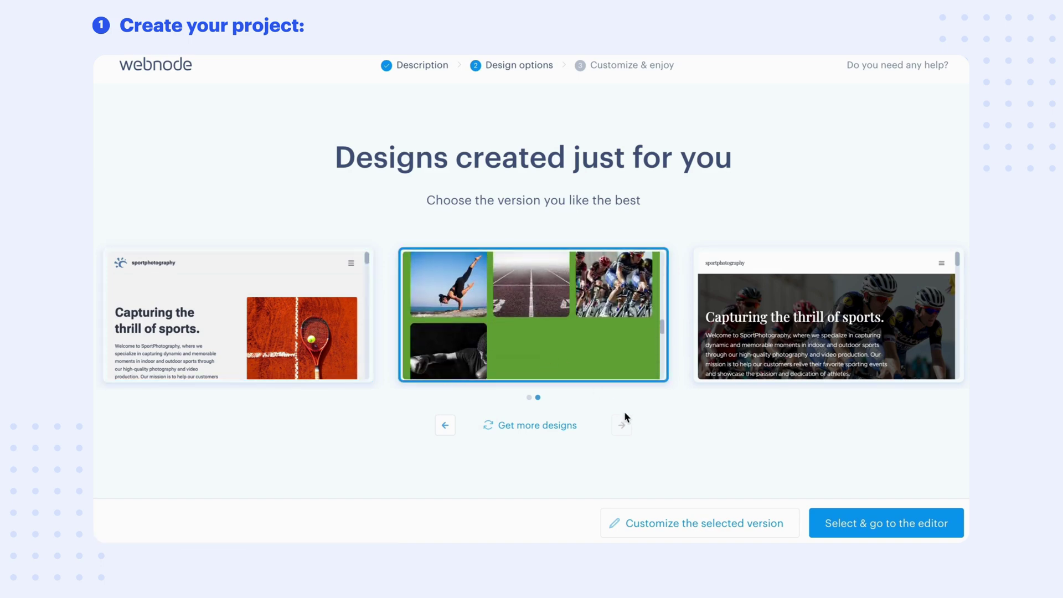
click(691, 526)
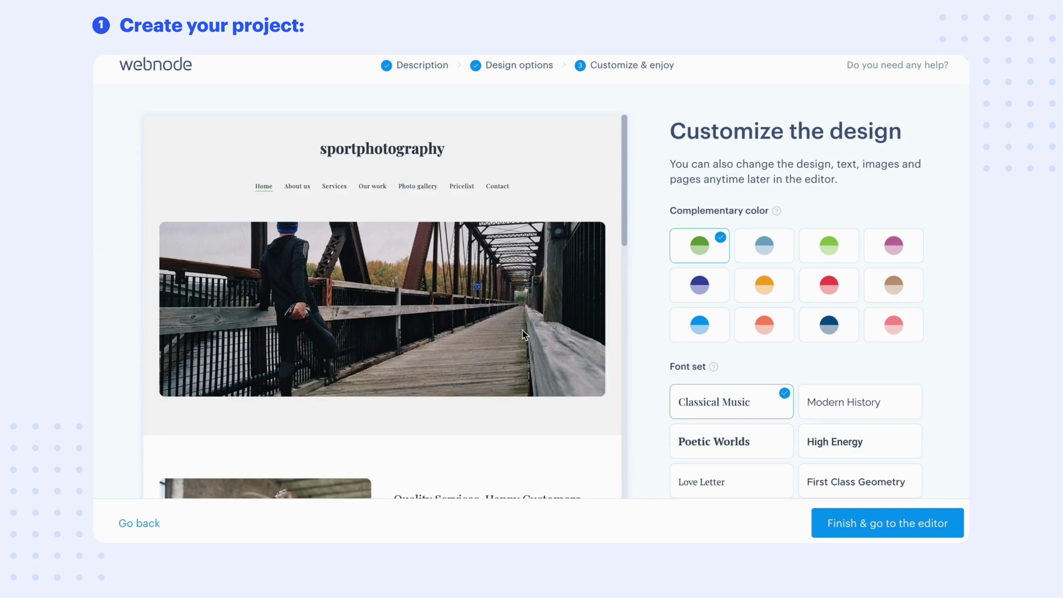
scroll(522, 333, down, 3)
scroll(522, 333, down, 3)
Step: Apply the second, light blue complementary colour swatch to the design
click(764, 246)
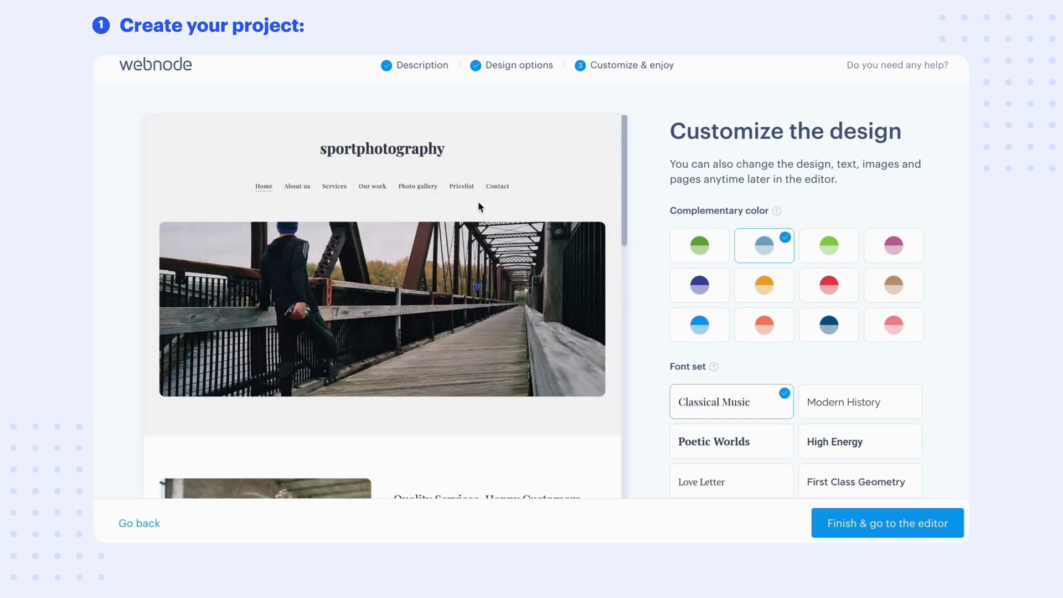
scroll(478, 206, down, 2)
scroll(479, 207, down, 3)
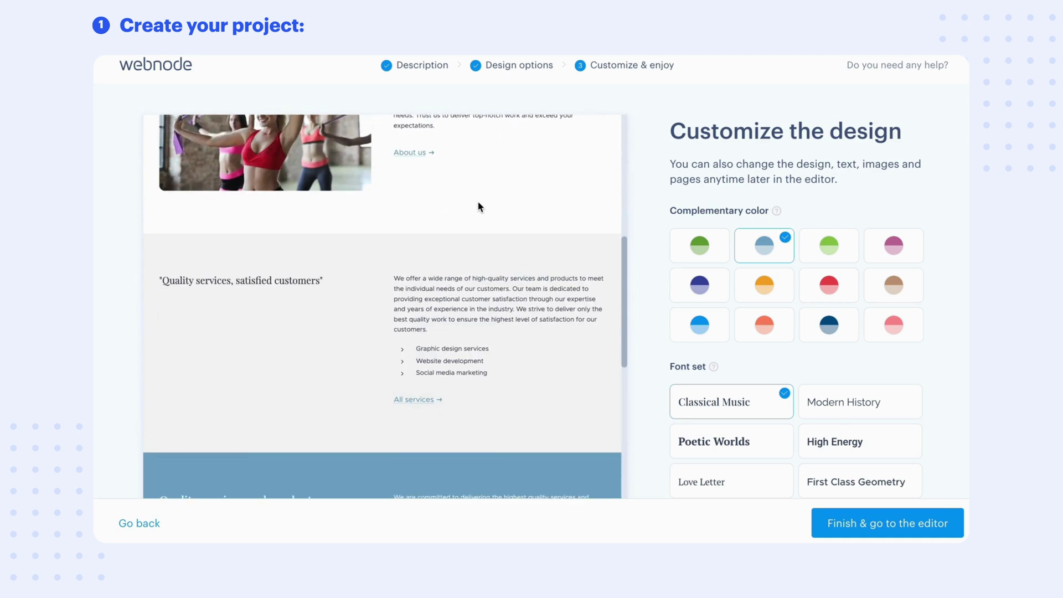
scroll(478, 206, down, 3)
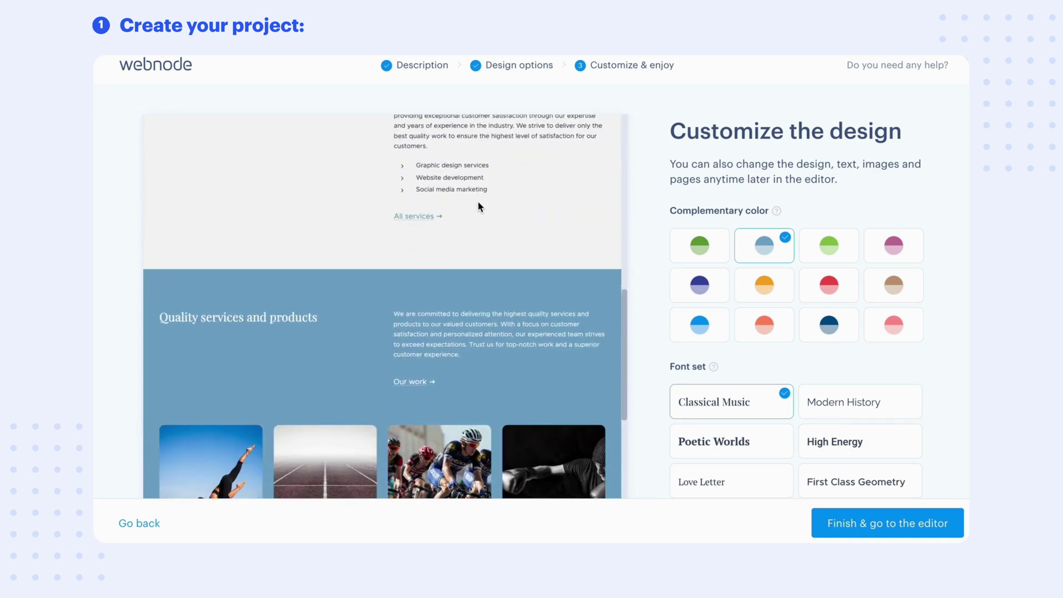
scroll(733, 444, down, 1)
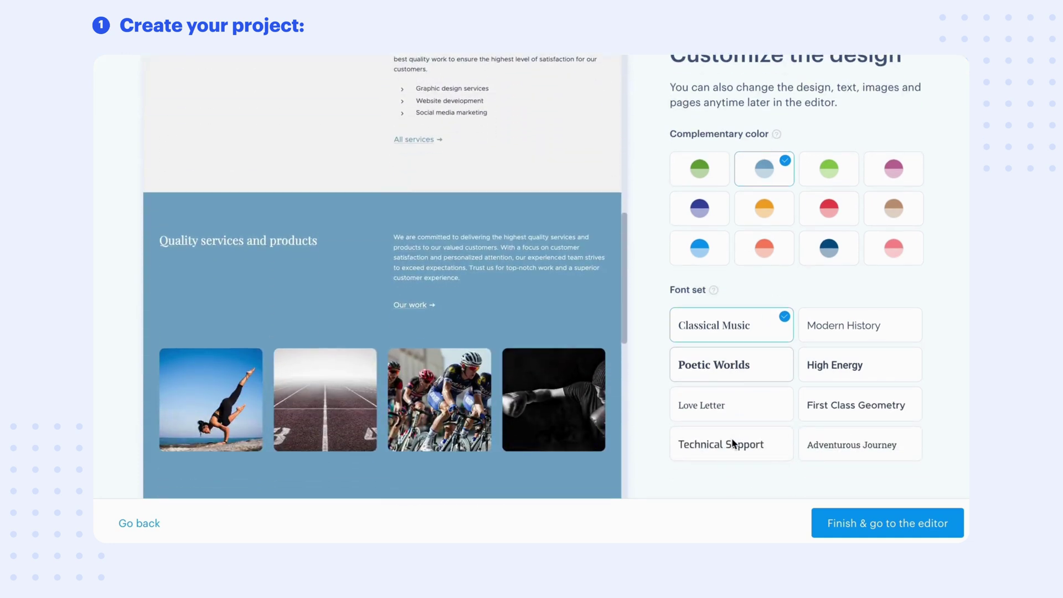
Step: Apply the High Energy font set and review the updated preview typography
click(854, 366)
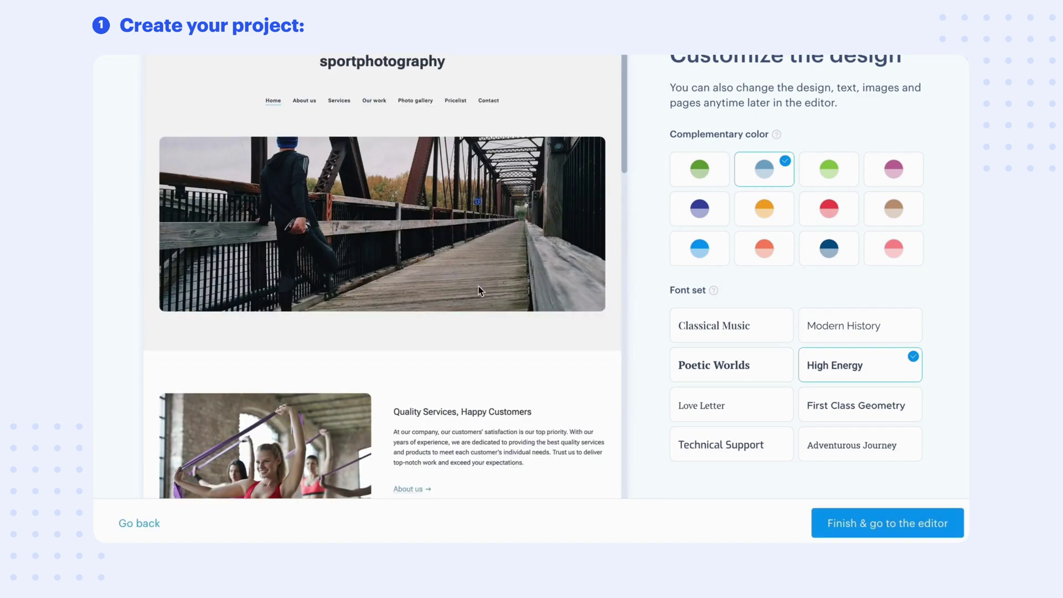
scroll(479, 290, down, 2)
scroll(479, 290, down, 2)
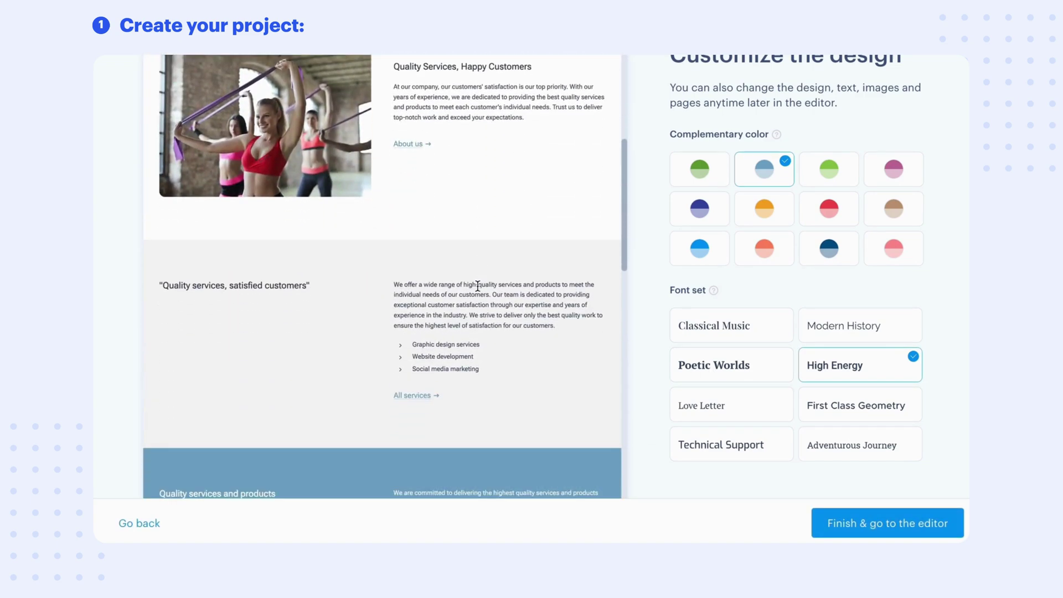
scroll(478, 286, down, 2)
scroll(477, 286, down, 1)
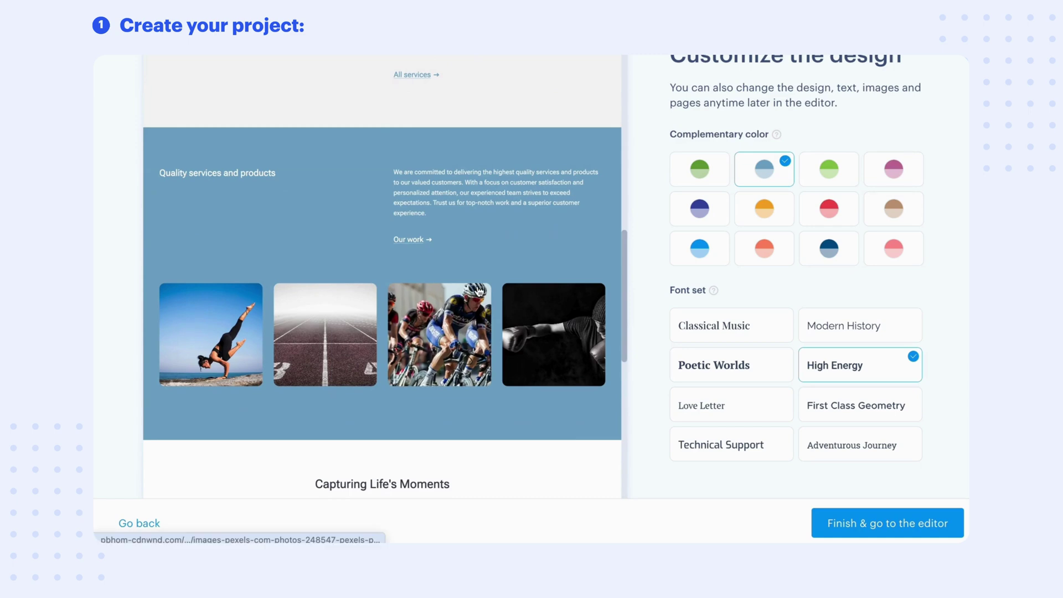
Step: Open the editor and change the site title to 'Jane Green Sports Photography'
click(862, 533)
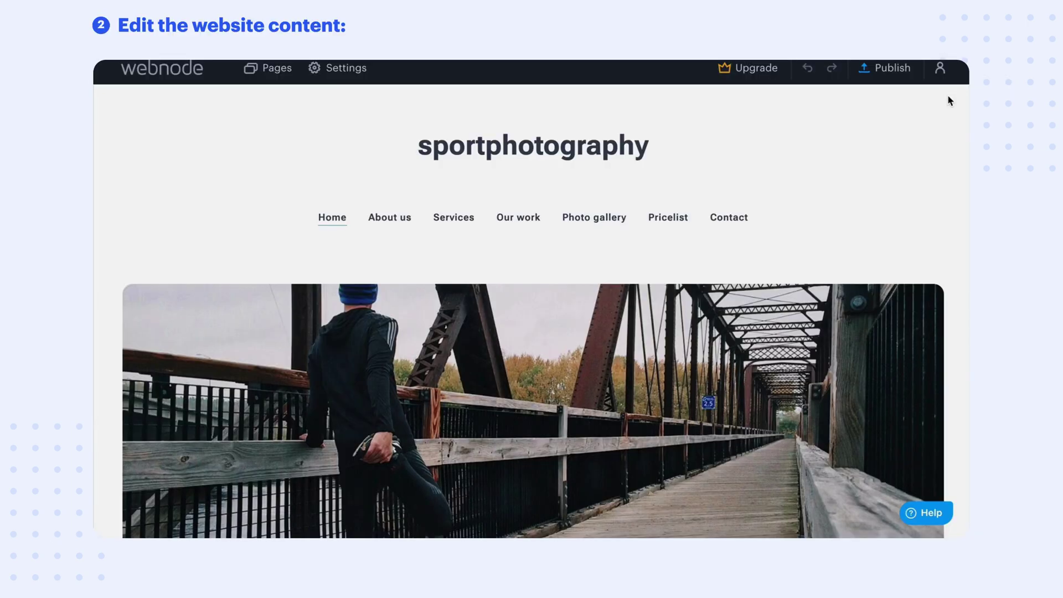
mouse_move(534, 146)
double_click(603, 148)
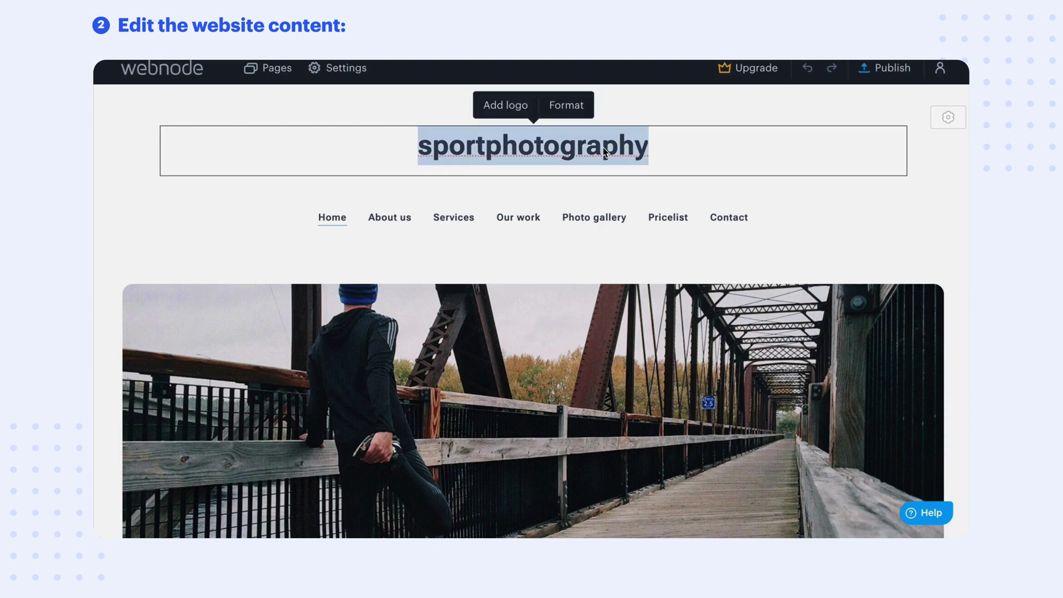
text(Jane Green Sports Photography)
click(565, 261)
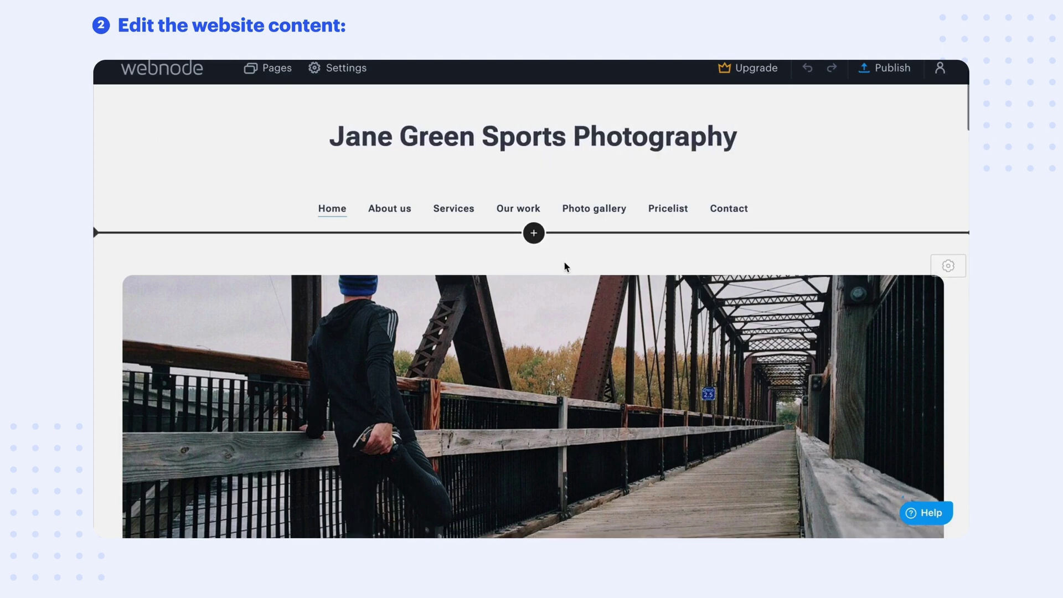
scroll(564, 261, down, 3)
scroll(565, 262, down, 2)
scroll(563, 262, down, 2)
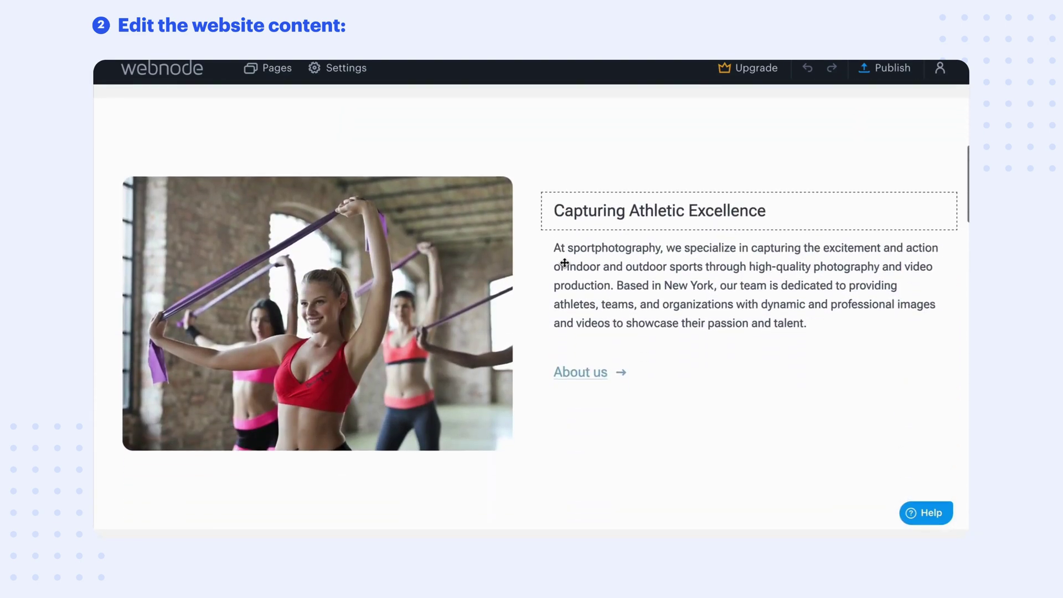
Step: Replace the Capturing Athletic Excellence paragraph with the pasted Jane Green welcome text
click(622, 268)
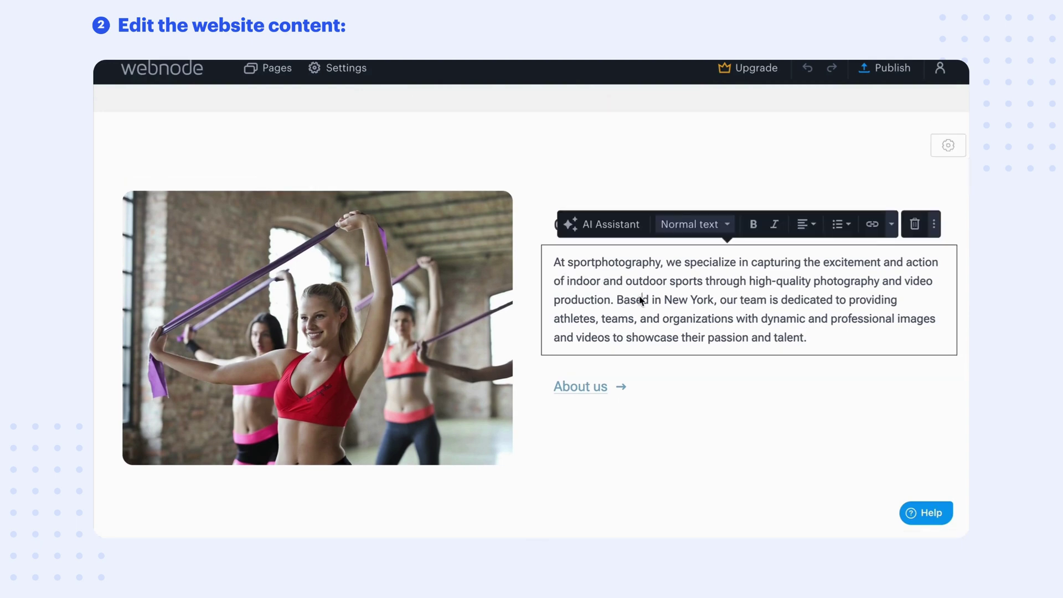
key(ctrl+a)
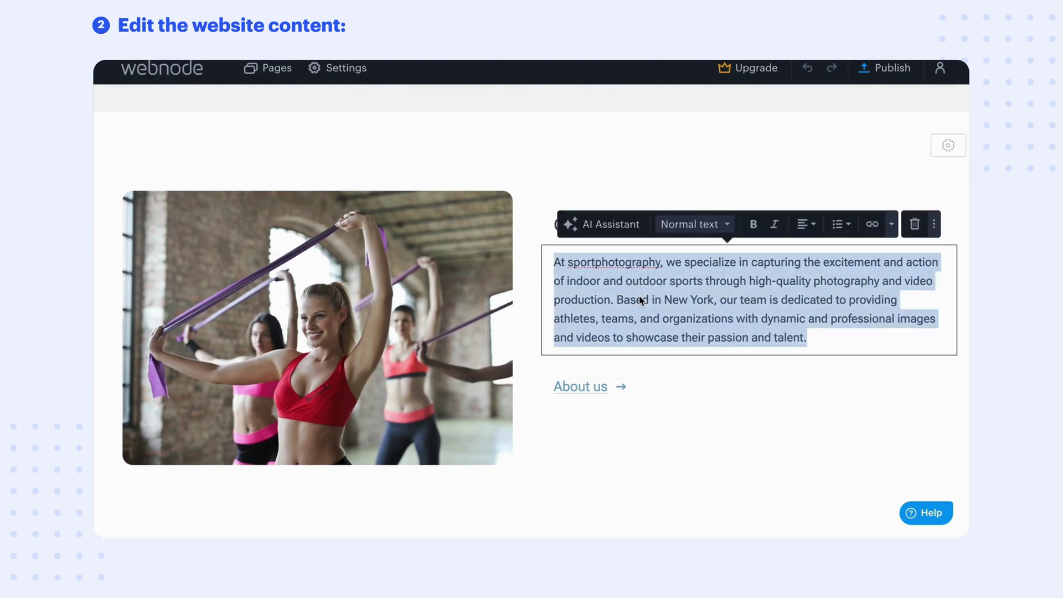
text(Welcome to Jane Green Sports Photography, where we bring the energy of the game to life, capturing movement and emotion in every frame.)
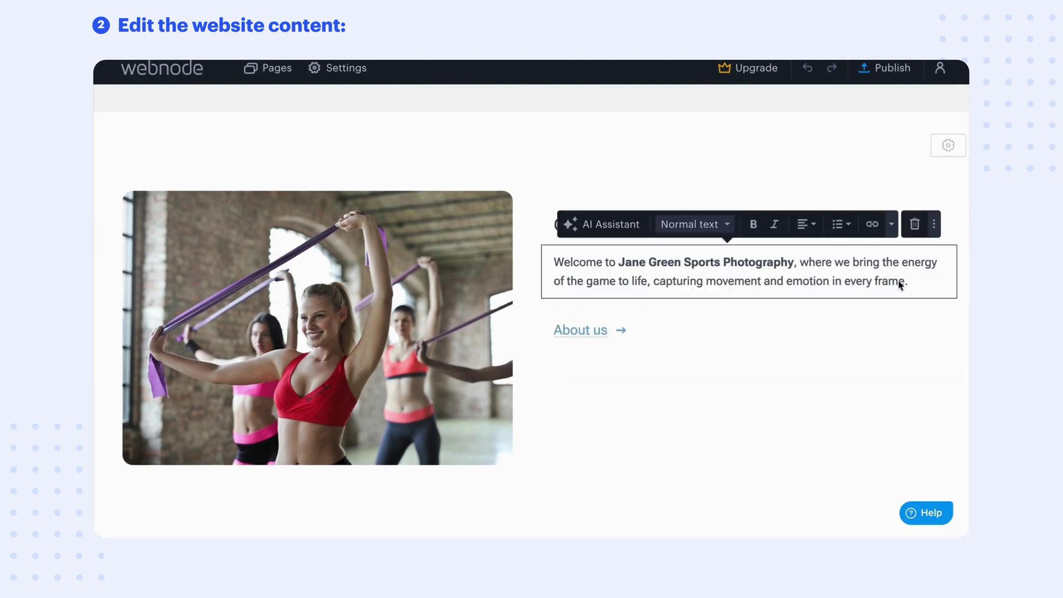
click(780, 378)
scroll(780, 380, up, 2)
scroll(780, 379, up, 3)
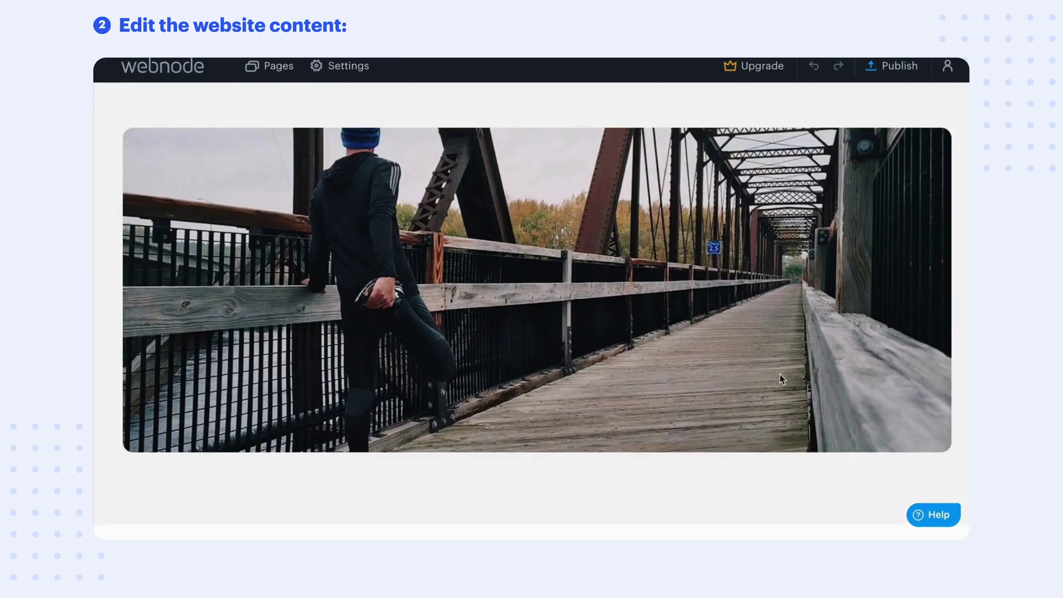
scroll(780, 379, up, 2)
mouse_move(558, 324)
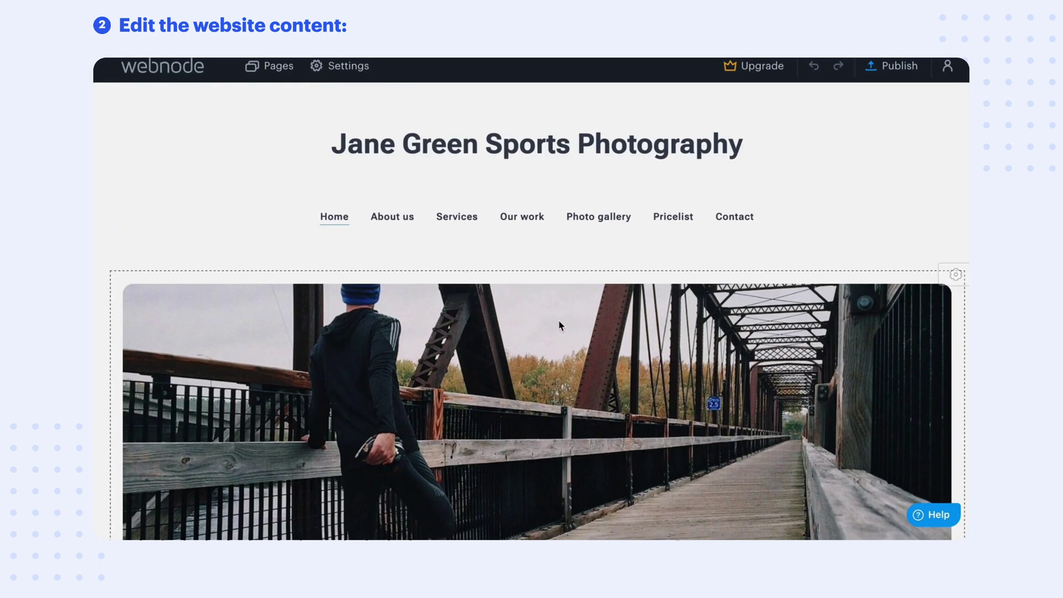
Step: Open the Our work page and browse its photos
click(529, 218)
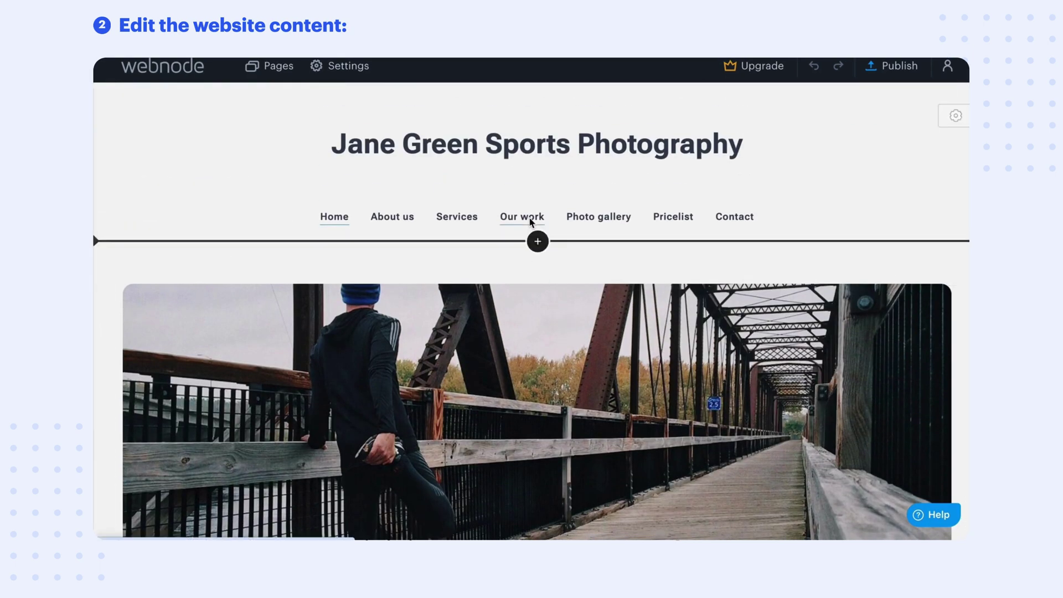
scroll(529, 217, down, 3)
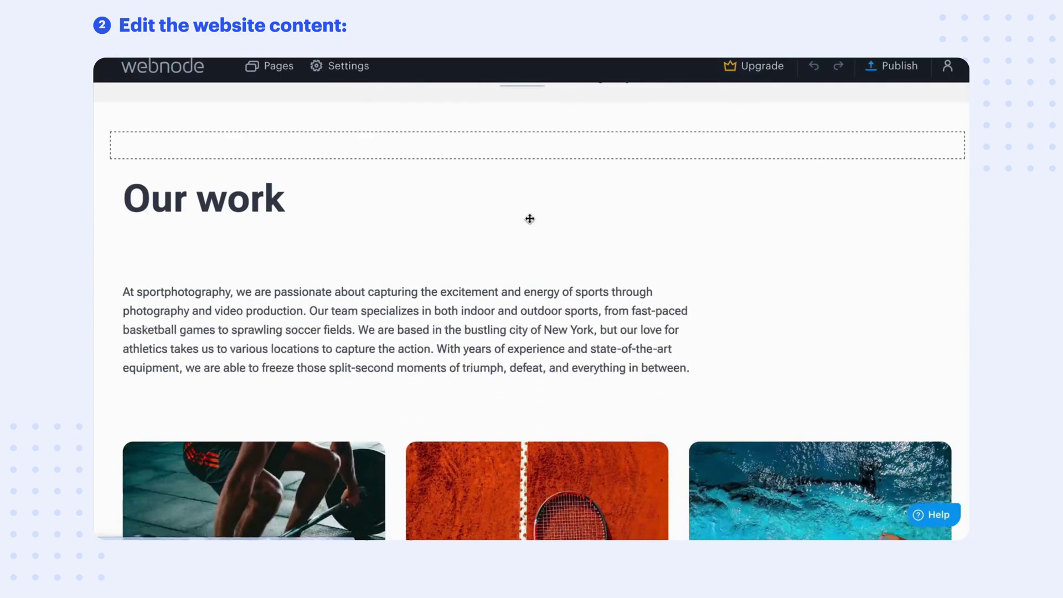
scroll(529, 218, down, 2)
scroll(528, 218, down, 2)
scroll(528, 218, down, 1)
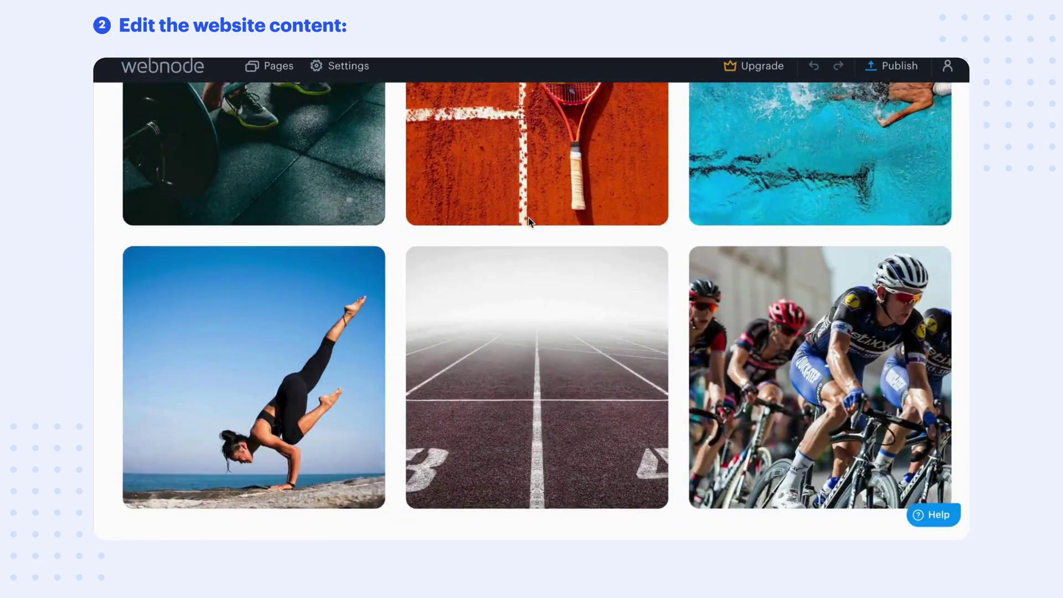
scroll(529, 221, up, 3)
scroll(529, 221, up, 2)
scroll(529, 220, up, 2)
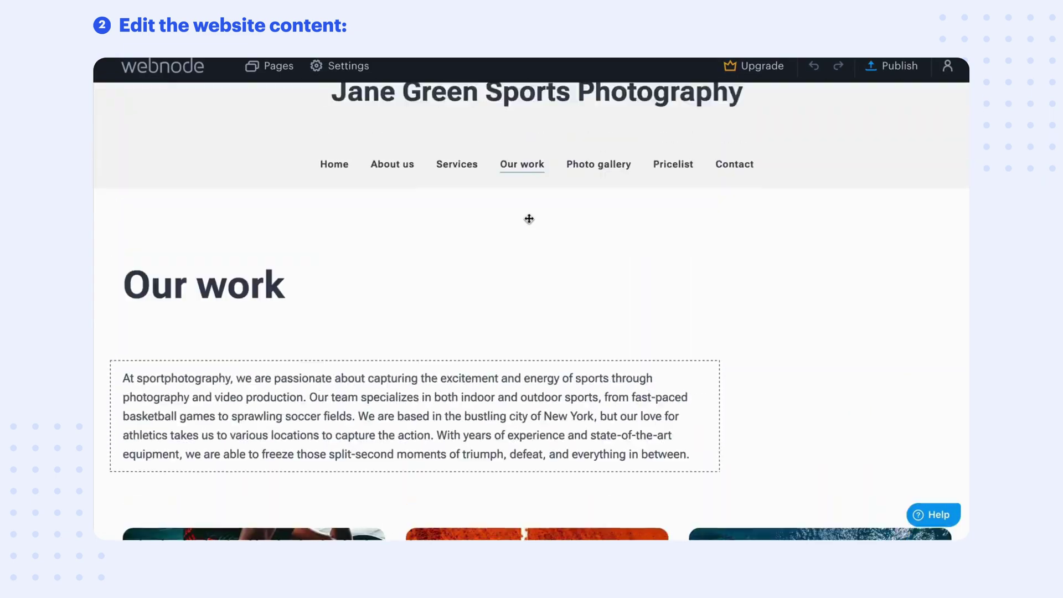
scroll(529, 221, up, 1)
Step: Add a Video recording item to the Premium Package list, publish, and open the live Pricelist
click(673, 218)
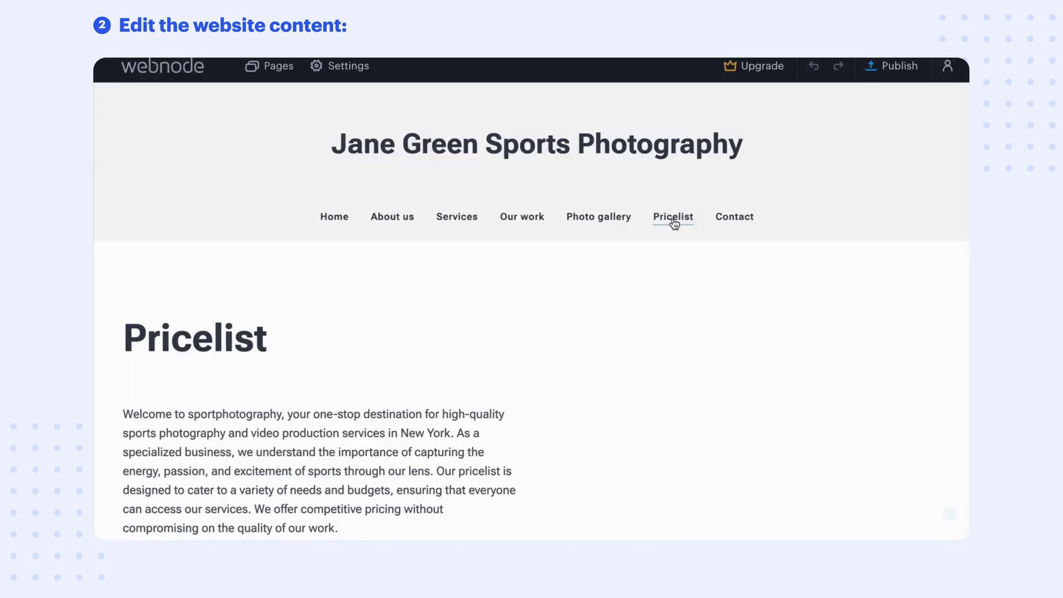
scroll(672, 223, down, 2)
scroll(673, 218, down, 1)
scroll(673, 218, down, 2)
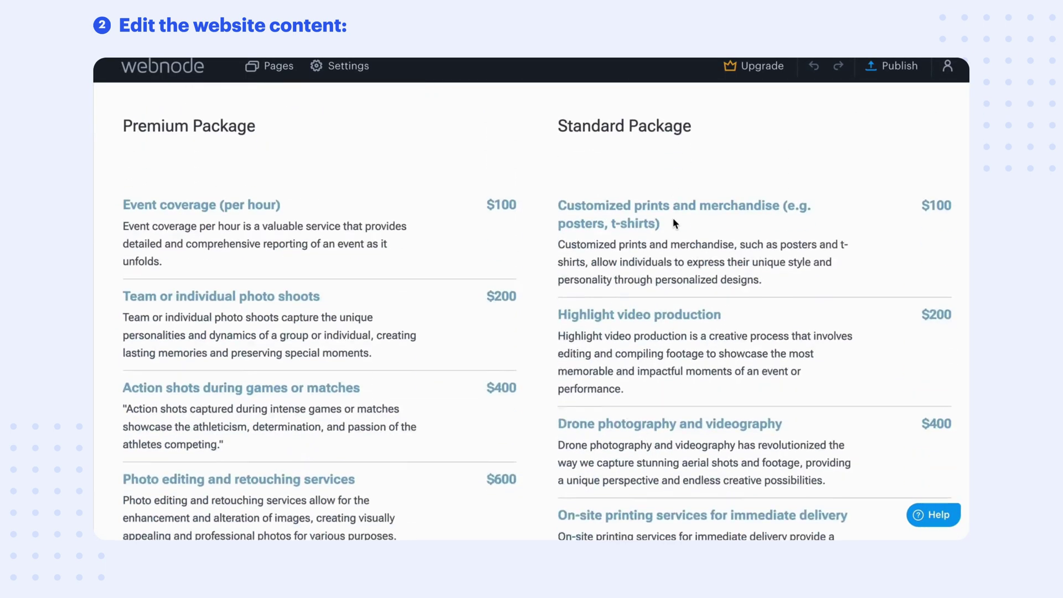
scroll(673, 218, down, 1)
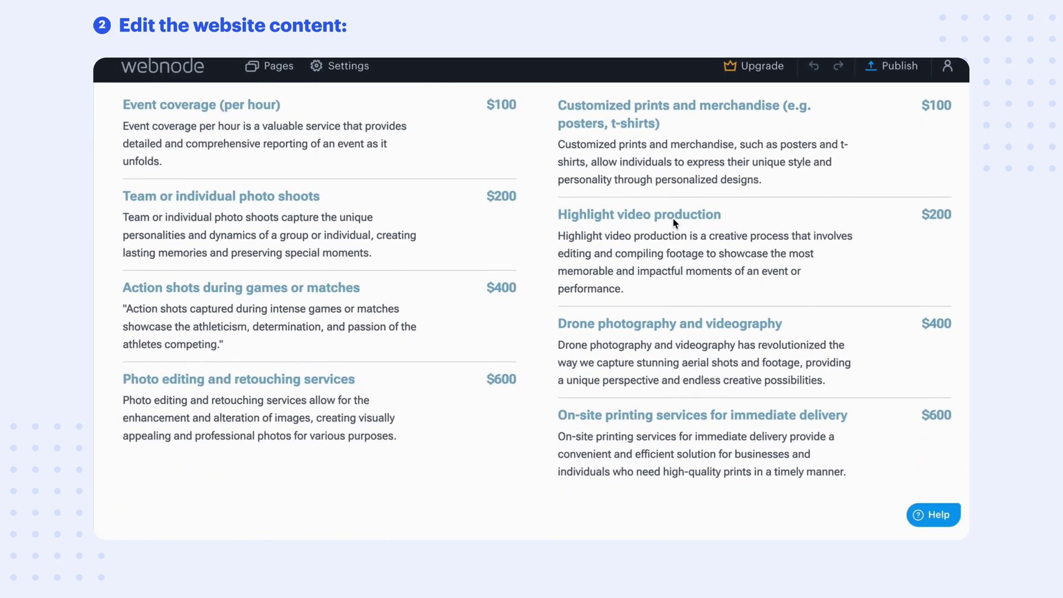
click(146, 443)
click(110, 455)
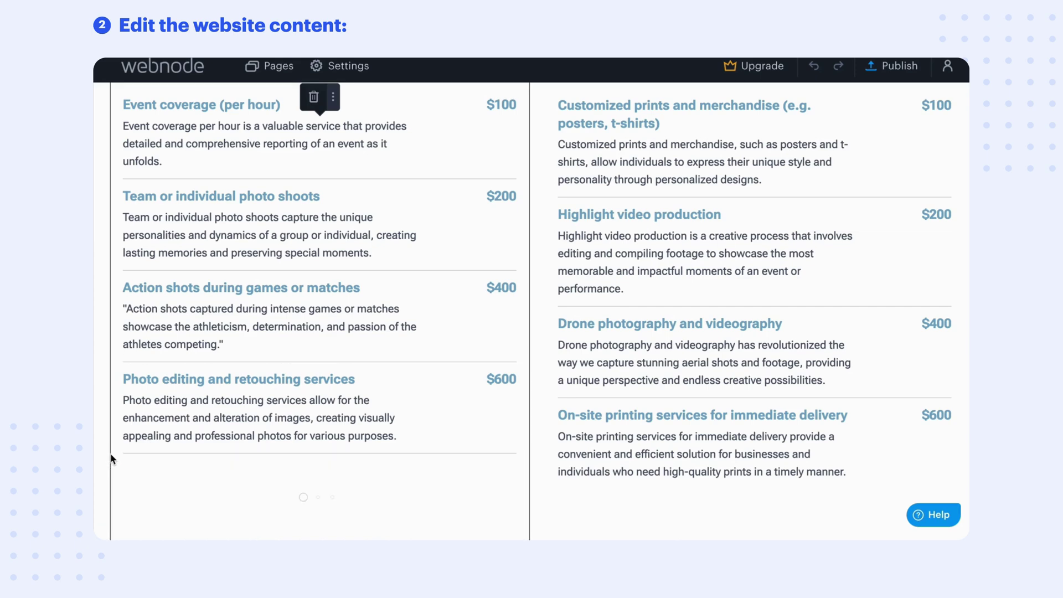
click(206, 445)
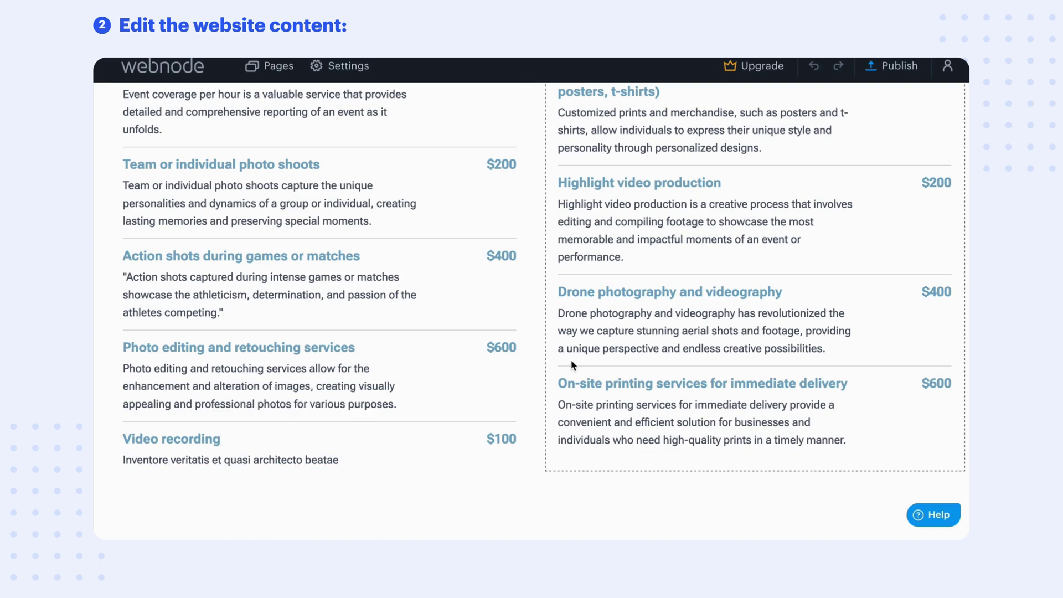
scroll(574, 363, up, 5)
scroll(571, 358, up, 3)
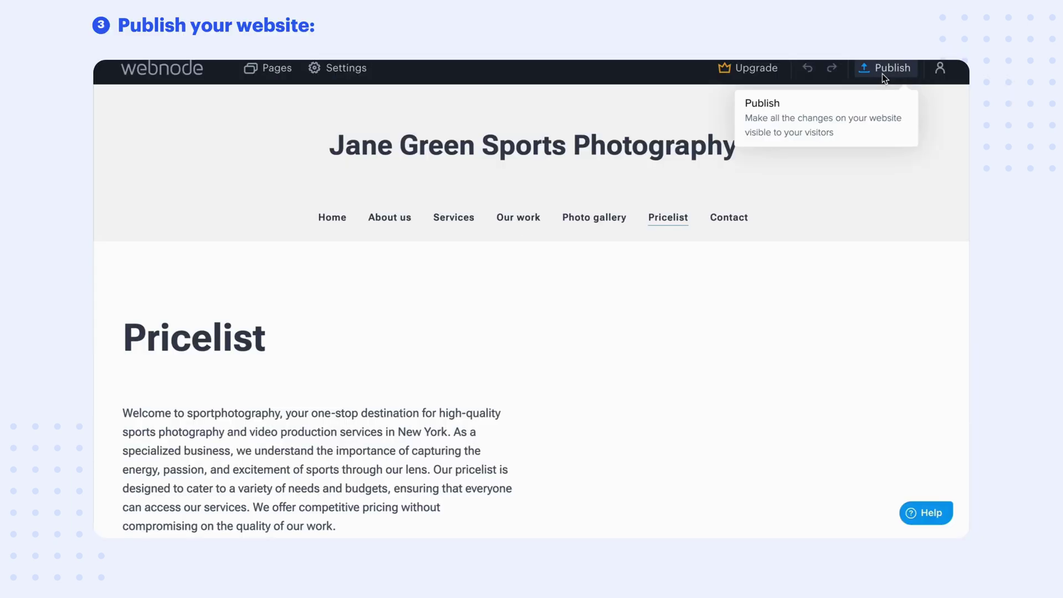
click(882, 74)
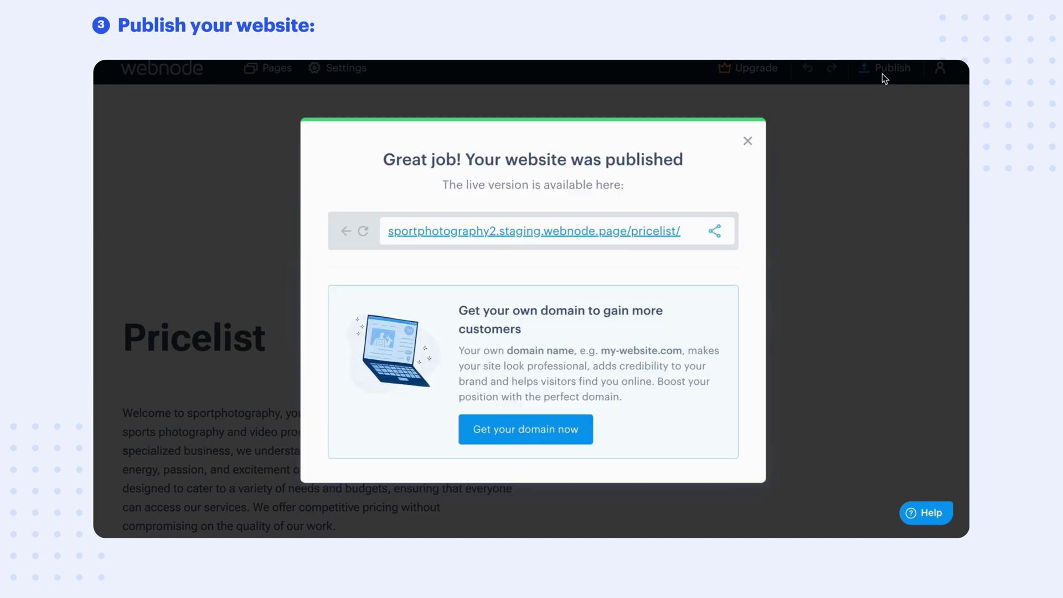
click(604, 232)
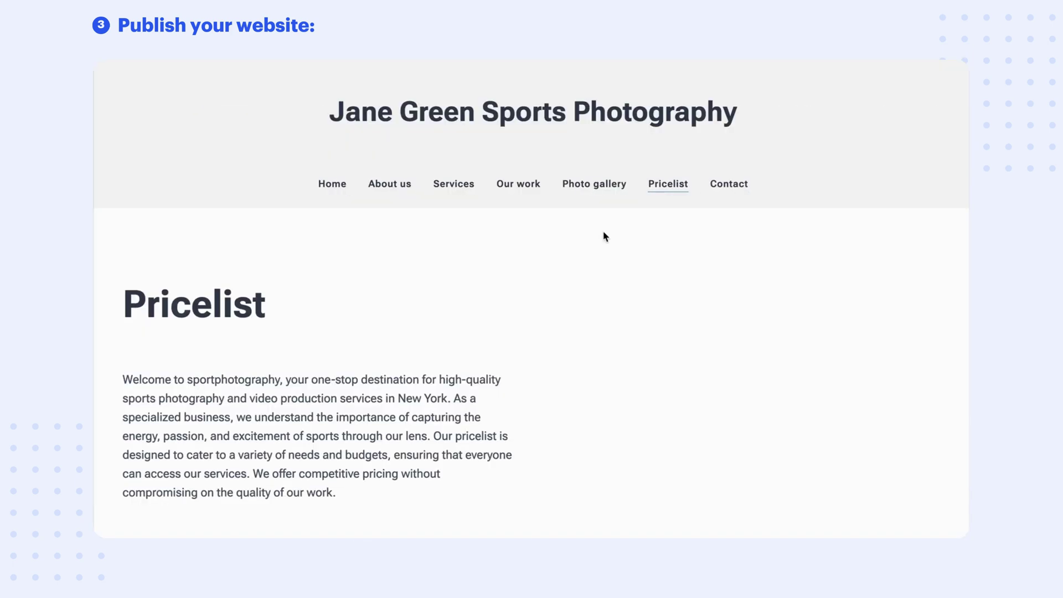
scroll(604, 237, down, 2)
scroll(604, 237, down, 3)
scroll(604, 237, down, 3)
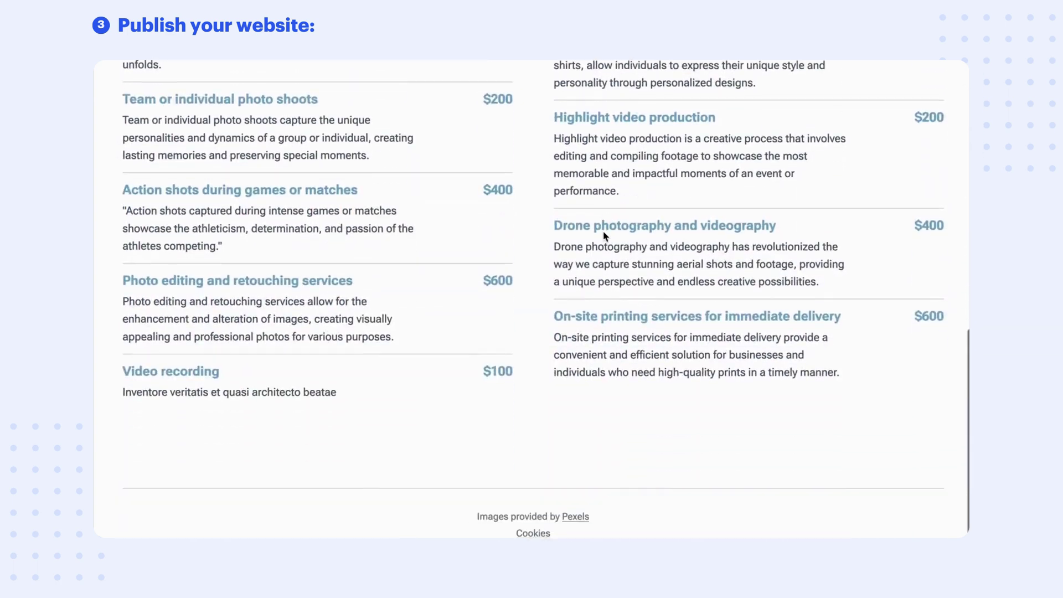
scroll(604, 236, up, 2)
scroll(604, 237, up, 5)
scroll(604, 237, up, 1)
scroll(604, 237, up, 3)
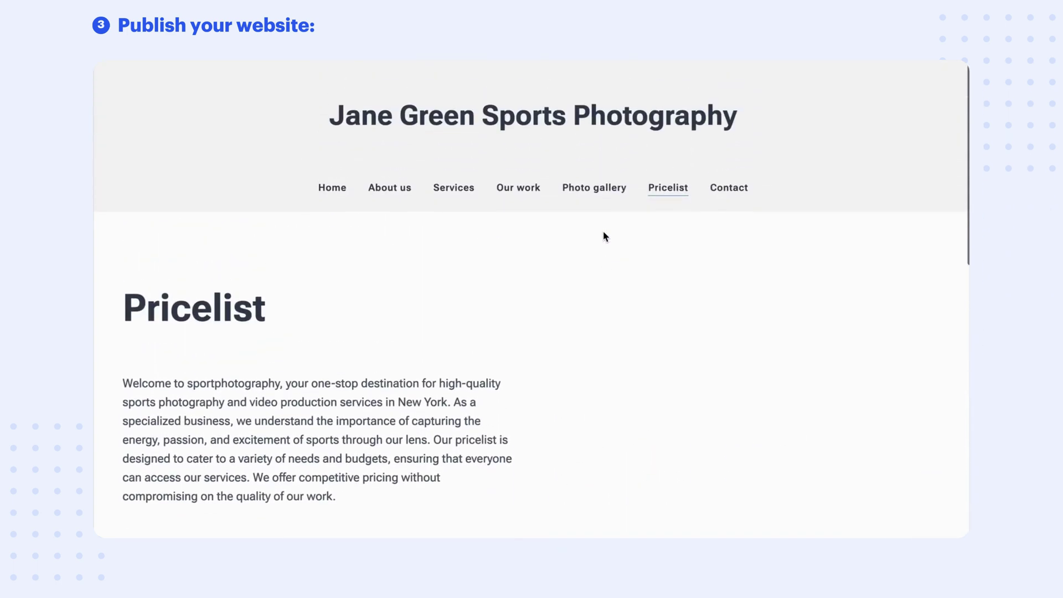
Step: Check the Video recording item on the live Pricelist, then go to Home
click(337, 193)
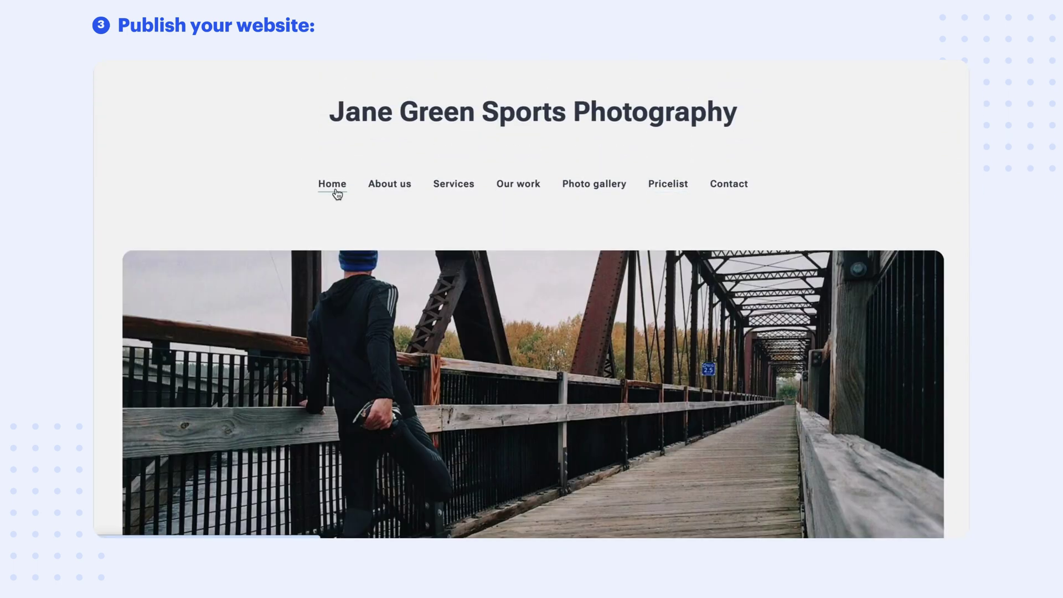